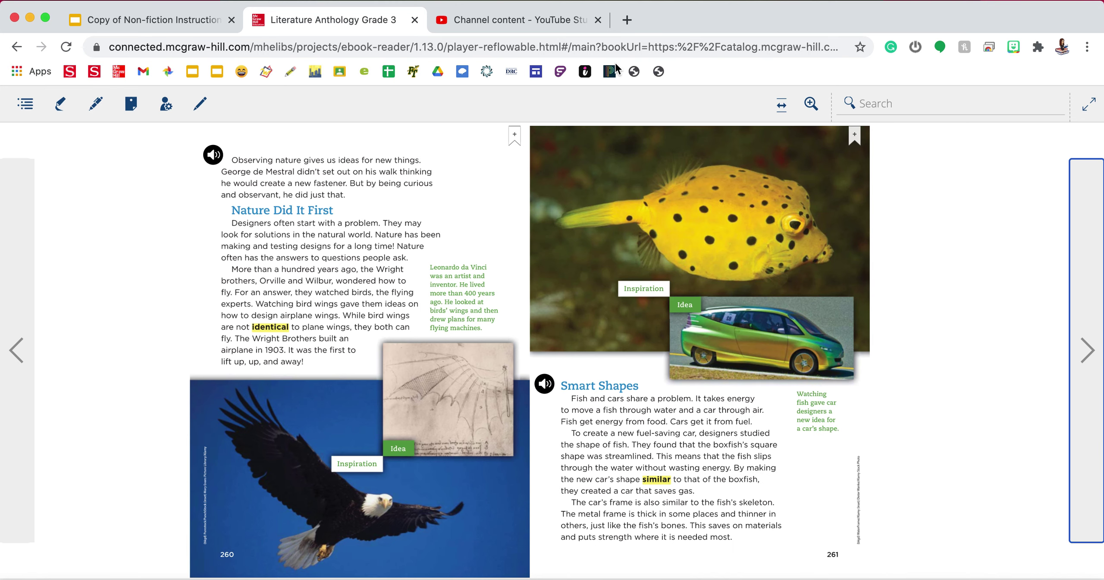
Start the first Evidence entry in the chart with "A photograph on page 260", checking the page number in the Literature Anthology
click(172, 20)
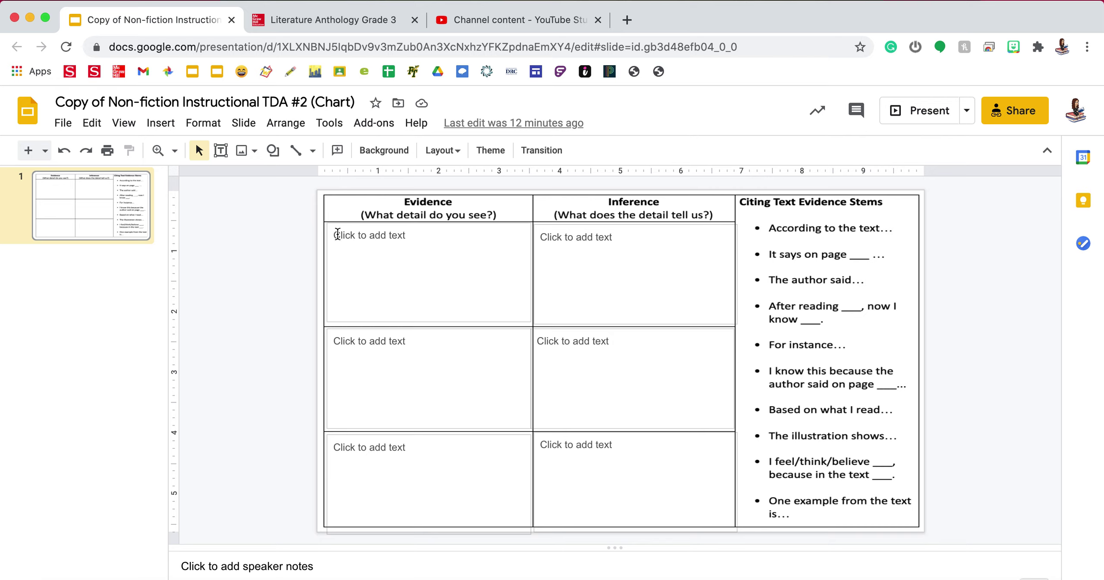
click(371, 238)
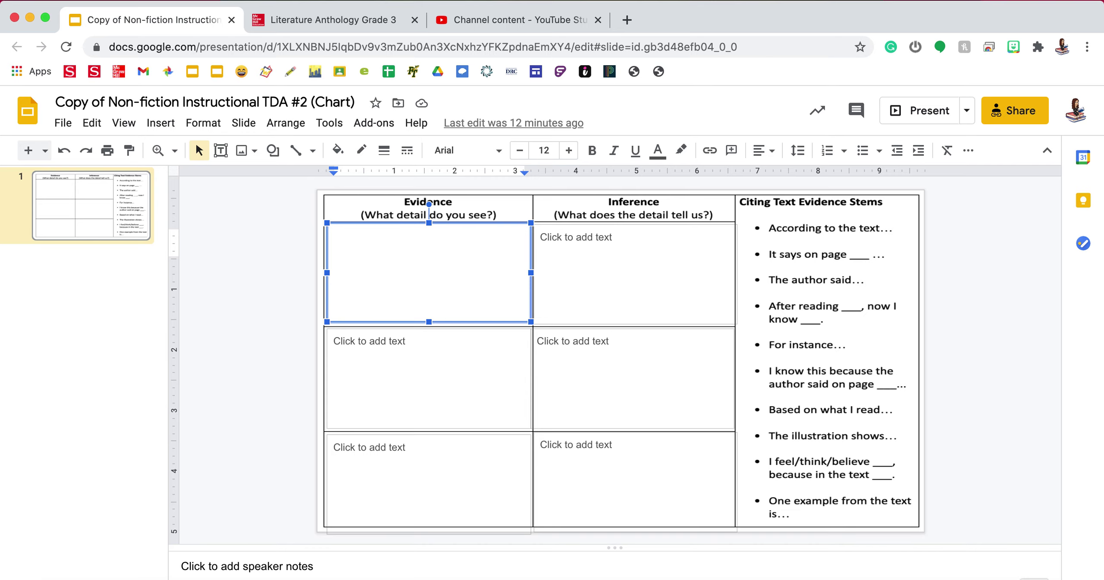
text(A photograph on page )
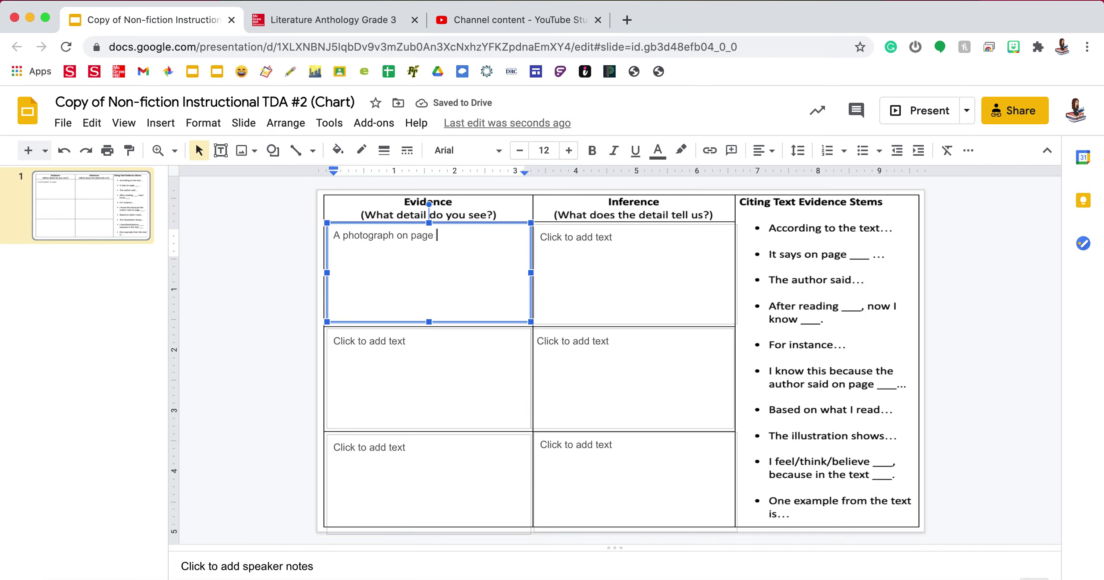
text(1)
click(353, 21)
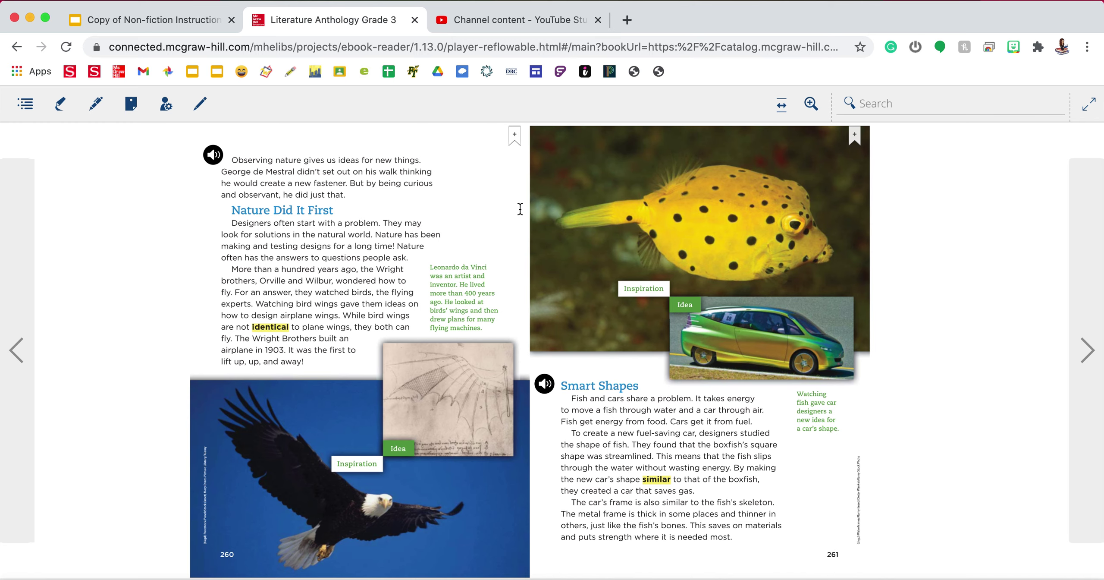
key(ctrl+shift+Tab)
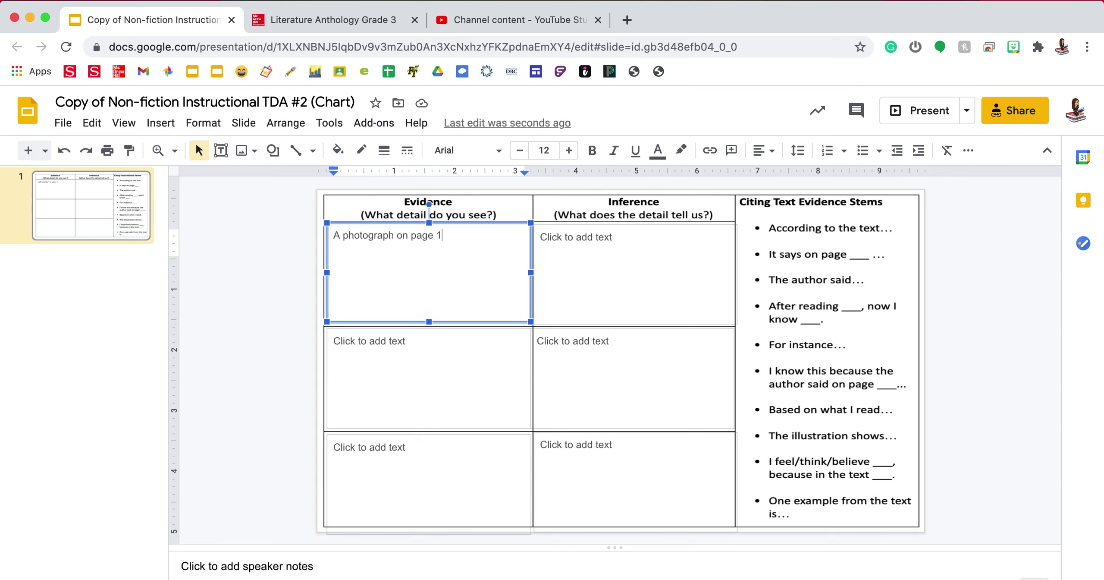
text(60)
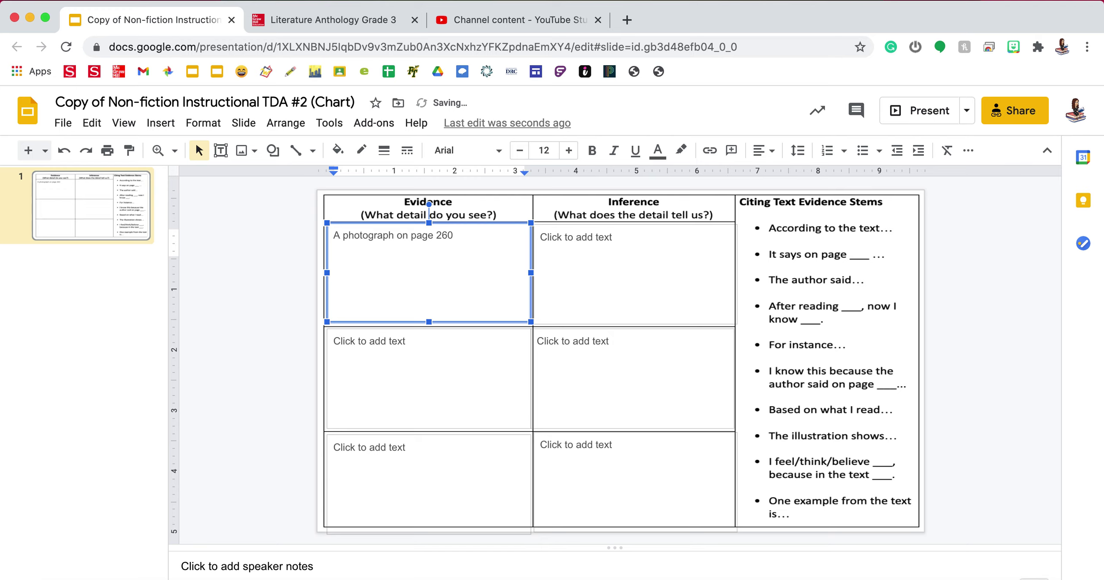
Continue the first Evidence entry with "shows an eagle flying and how it is the same as a sketch of a wing design for early flying machines."
text( shows an ea)
text(gle flying and how it is the same as a sketch of a wing design )
text(for ea)
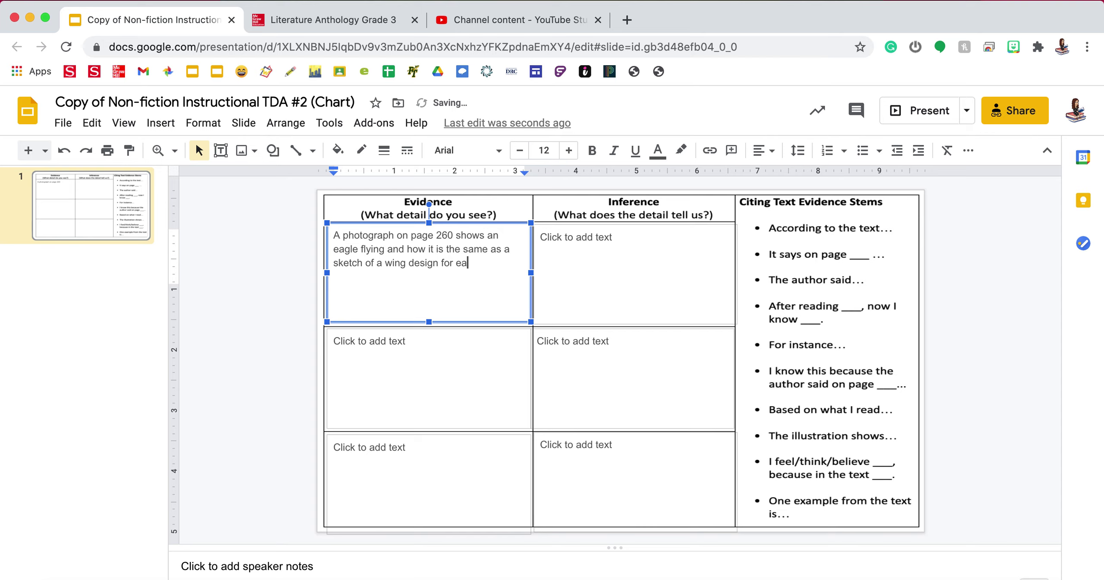
text(rly flying machine.)
key(BackSpace)
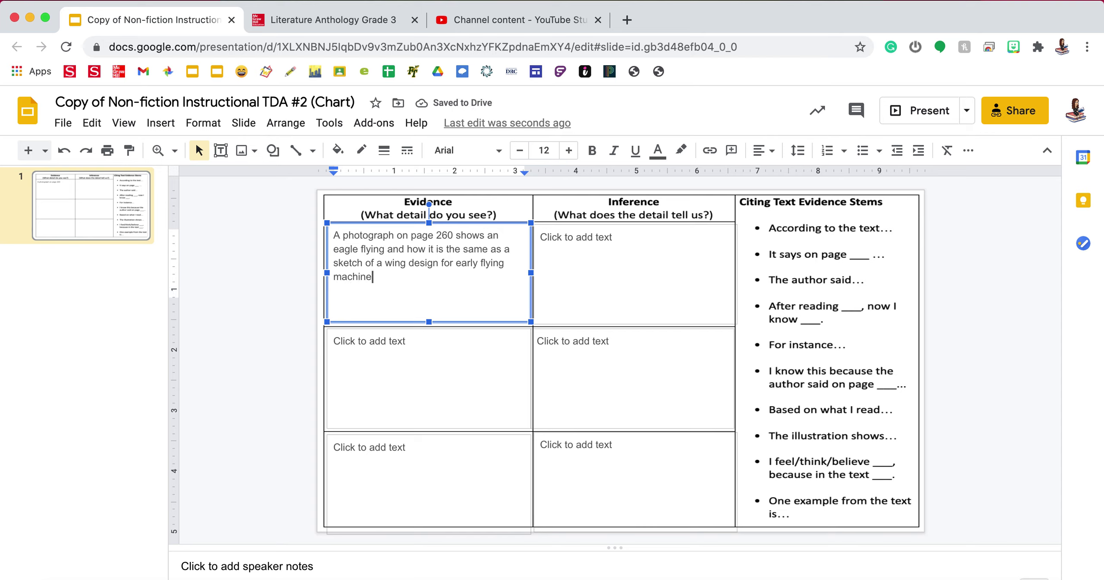
text(s.)
Fill the first Inference cell with "This shows how da Vinci was inspired by the wings of the bird to create a plan for the flying machine."
click(581, 242)
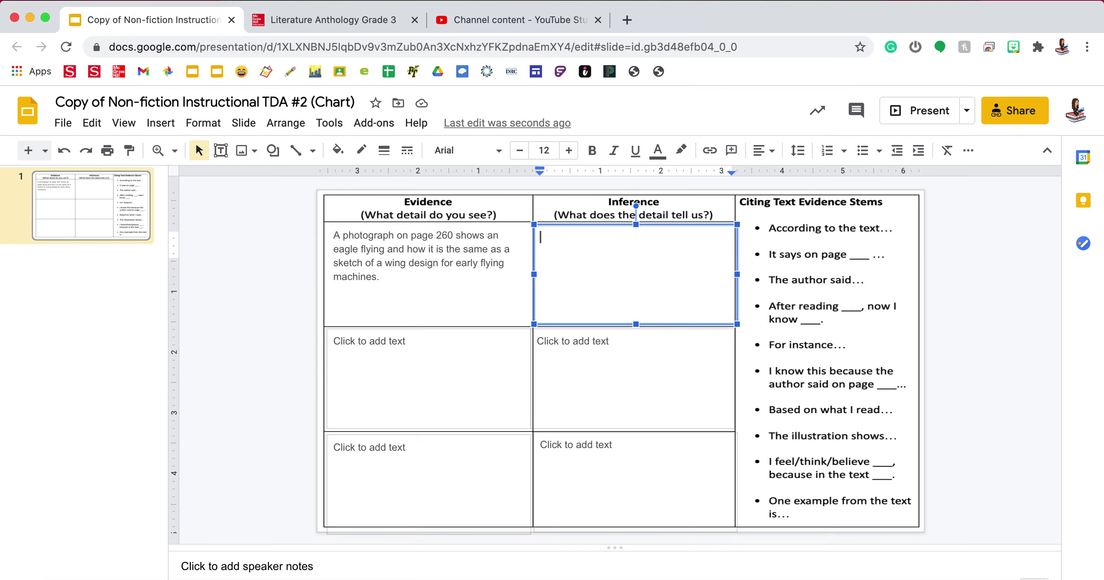
text(This shows )
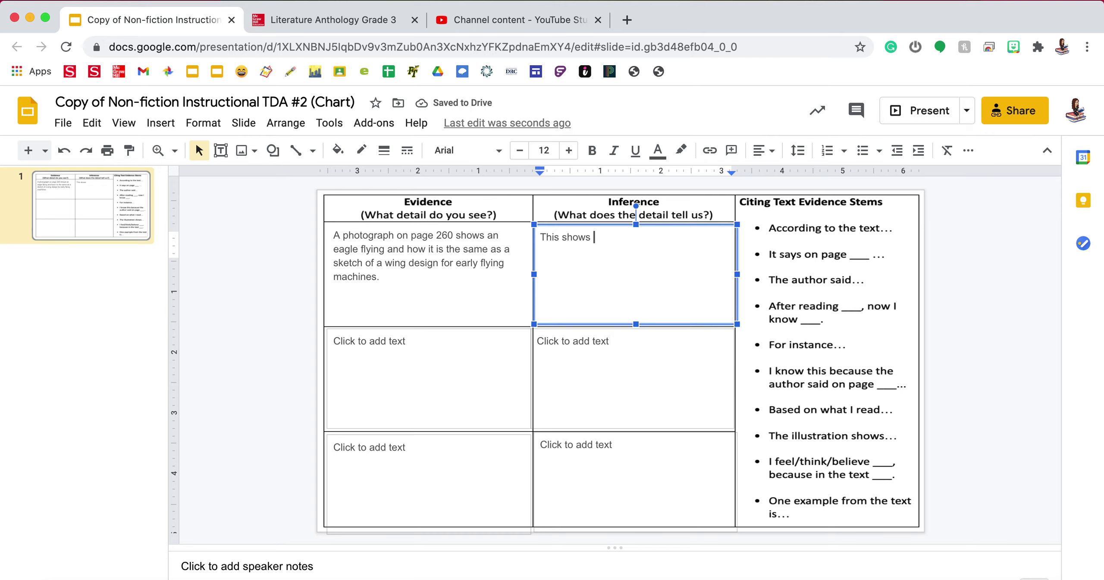
text(how da Vinci)
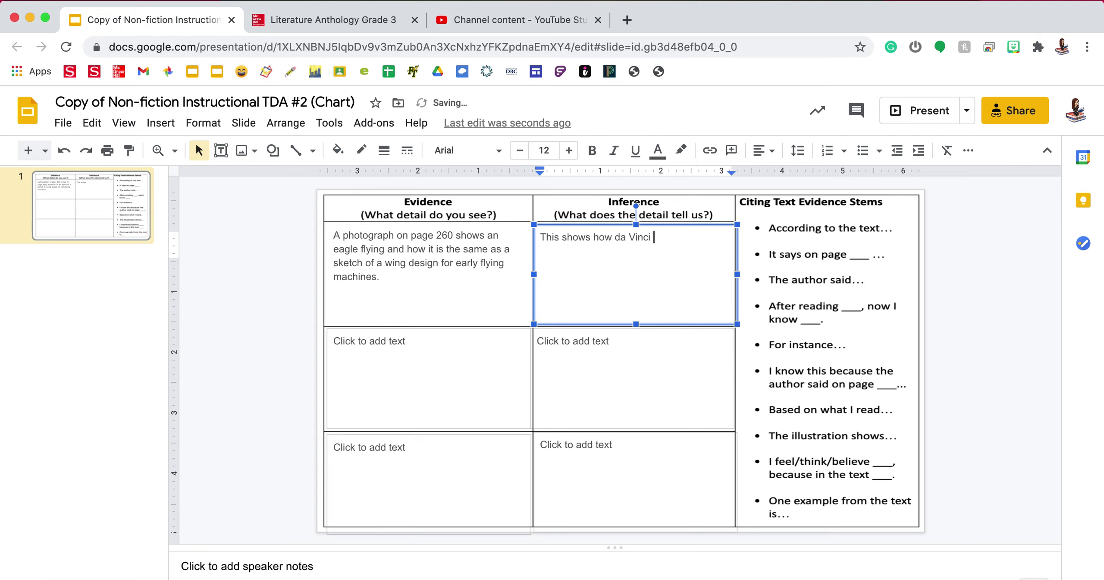
text(was inspired by the wings of the bird to create a plan for the flying machine.)
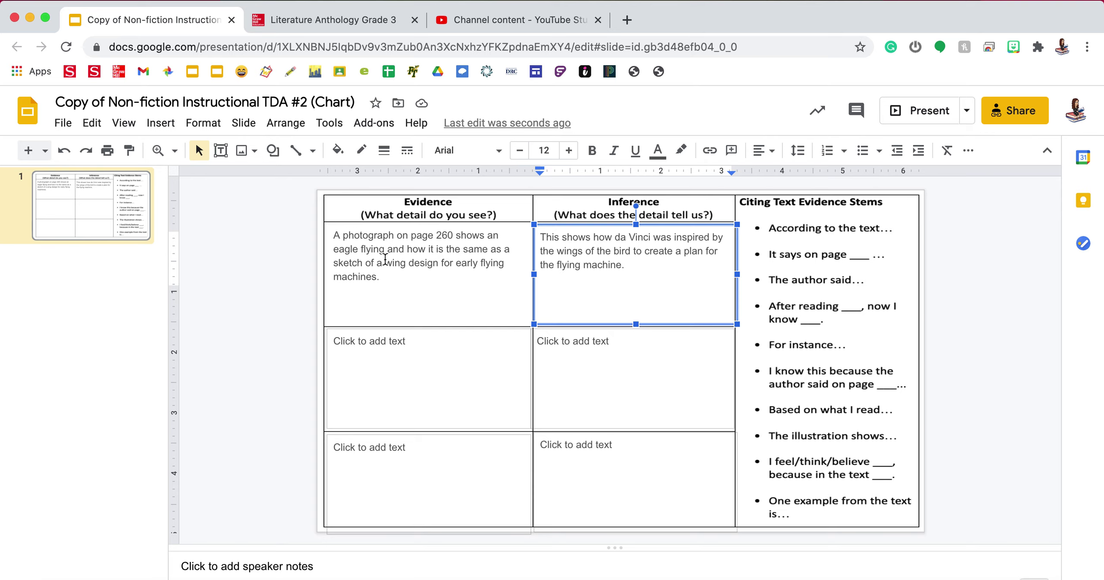
Using the anthology's page 265 photo, fill the second Evidence cell with "Another photo of a foot of a gecko is compared to a super sticky bandage."
click(352, 343)
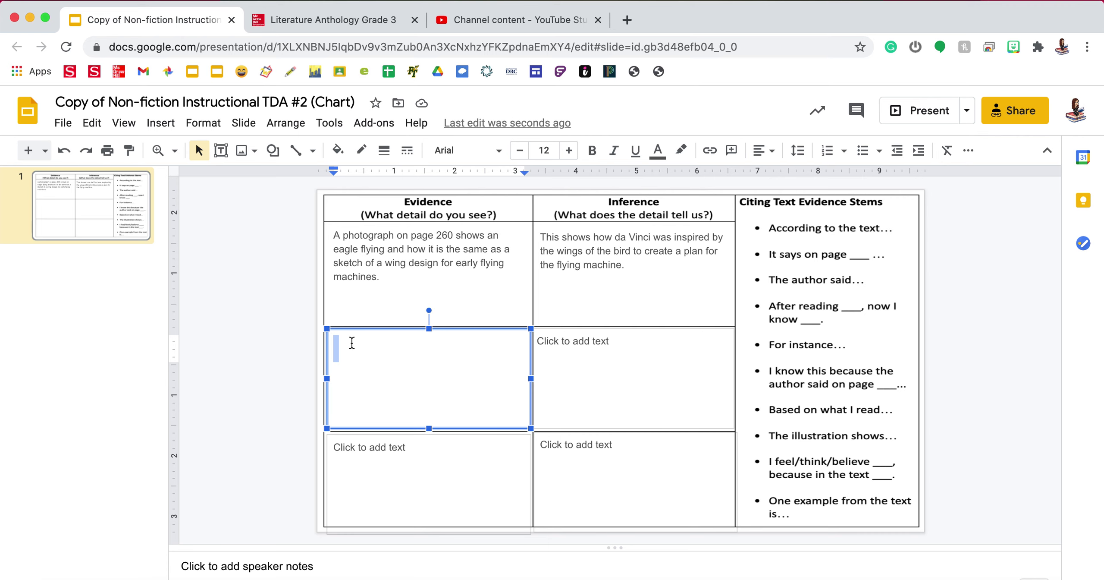
click(329, 22)
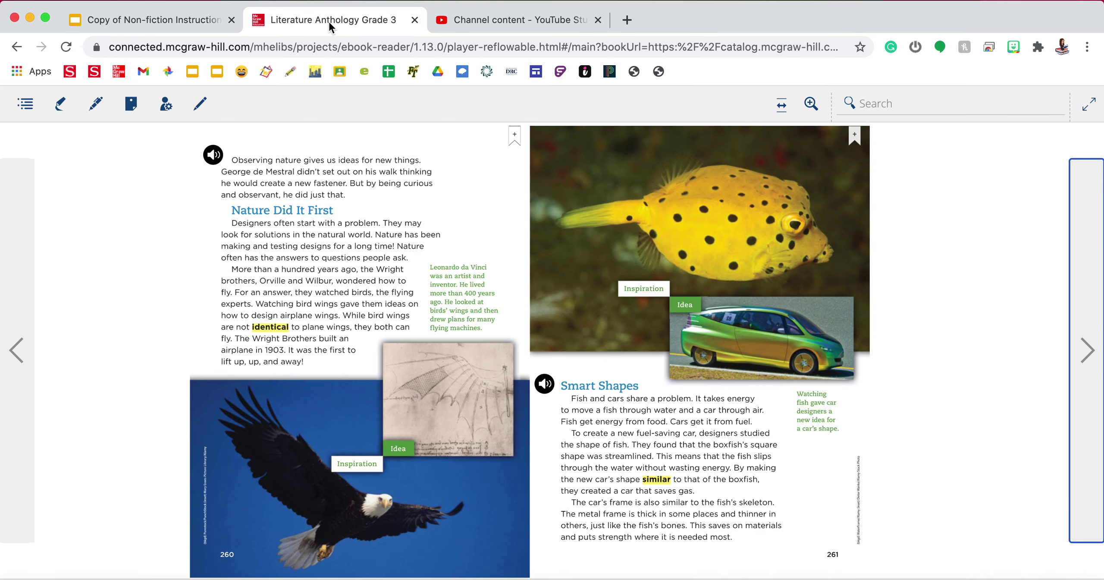
click(1086, 336)
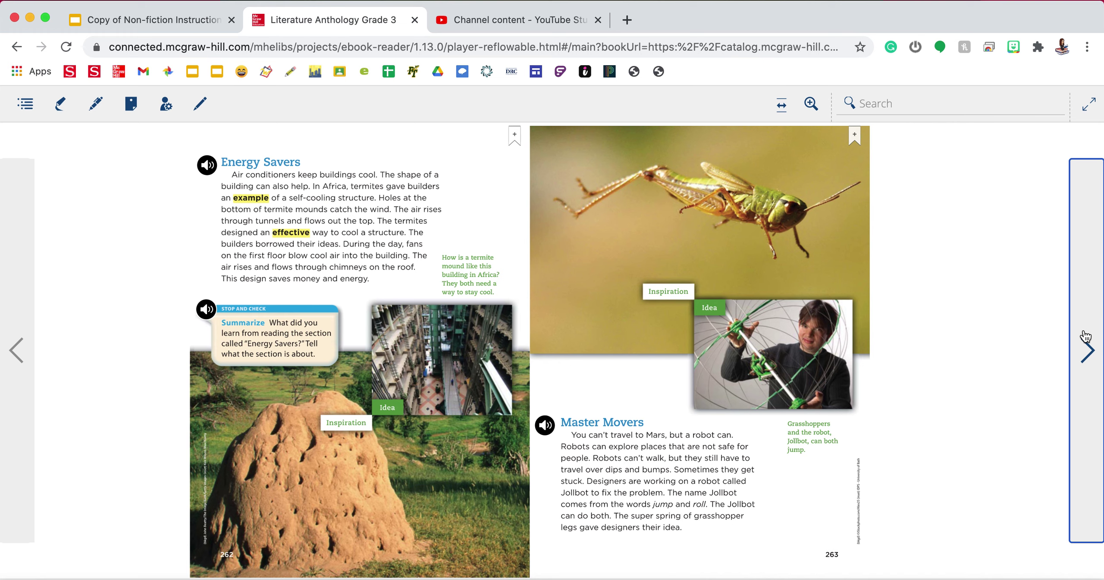
click(1086, 336)
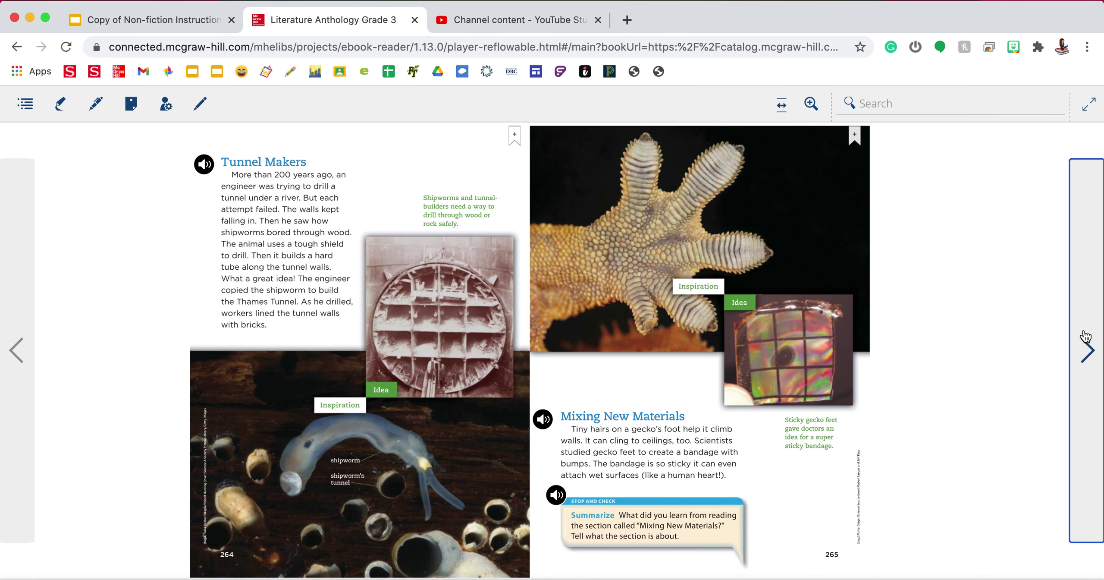
click(176, 29)
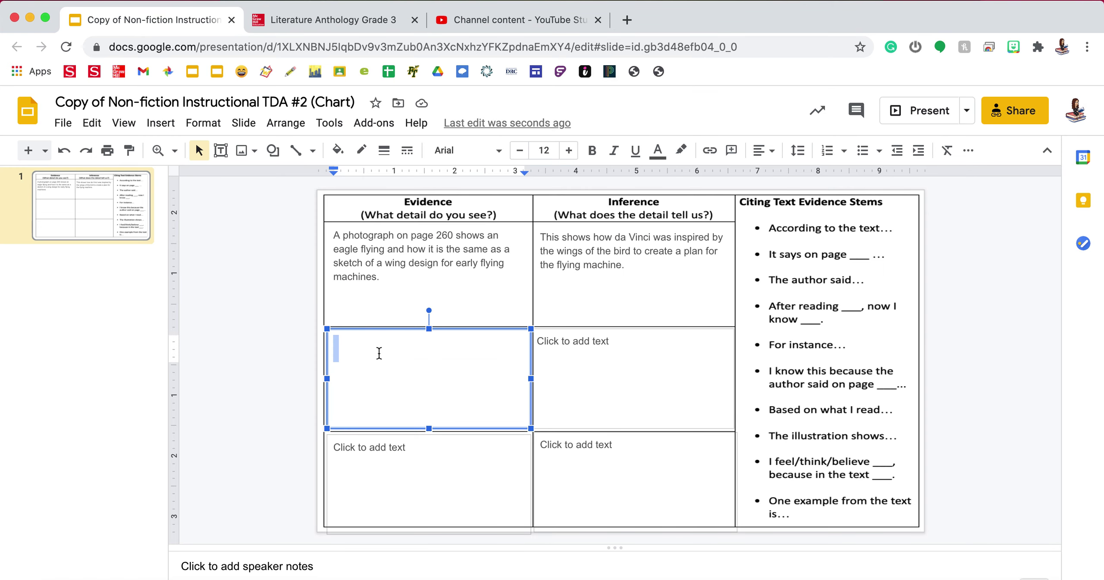
click(379, 353)
text(Another photo )
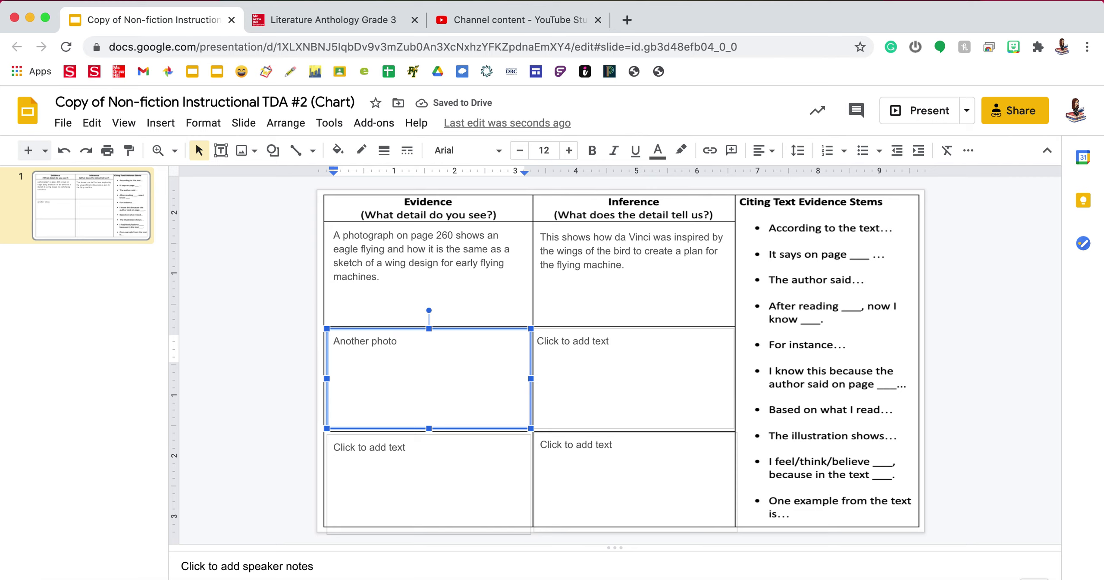
text(of a foot of a gecko is compared to)
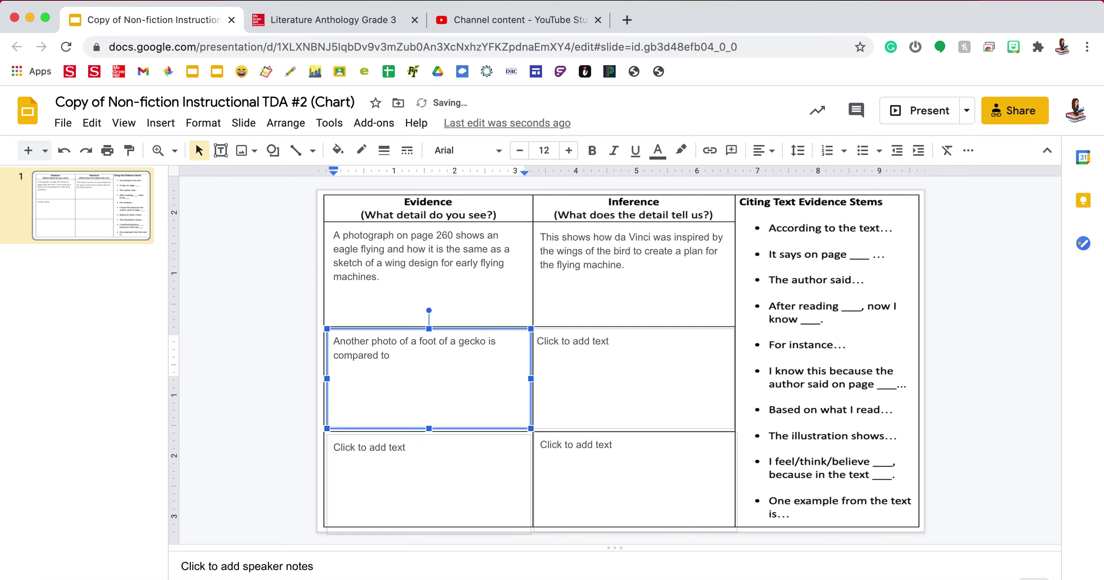
text( a super sticky bandage.)
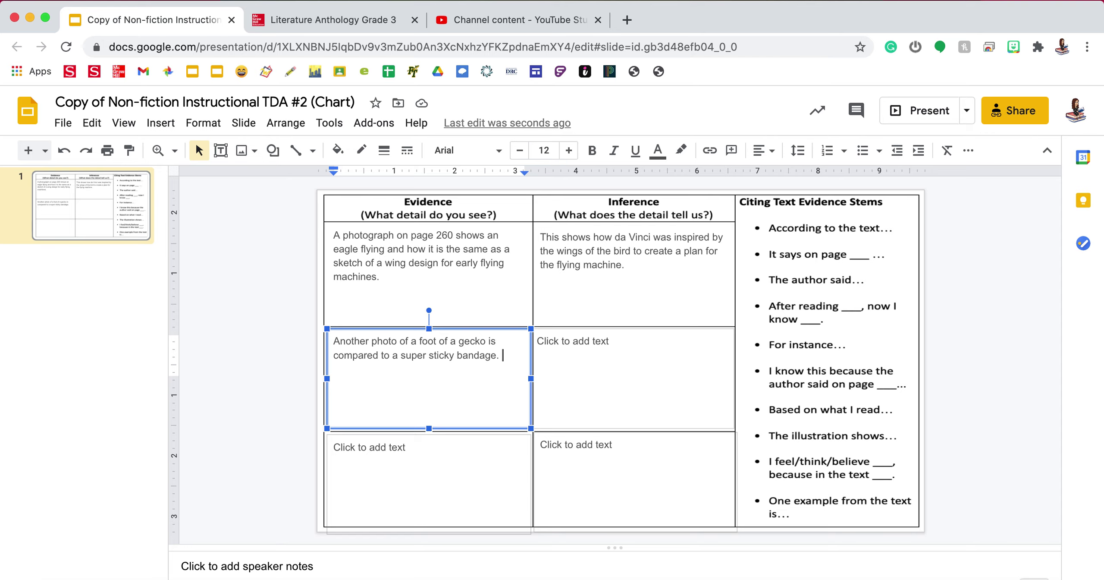
Fill the second Inference cell with "This shows gecko's sticky feet inspired inventors to create a new bandage to be super sticky."
click(561, 346)
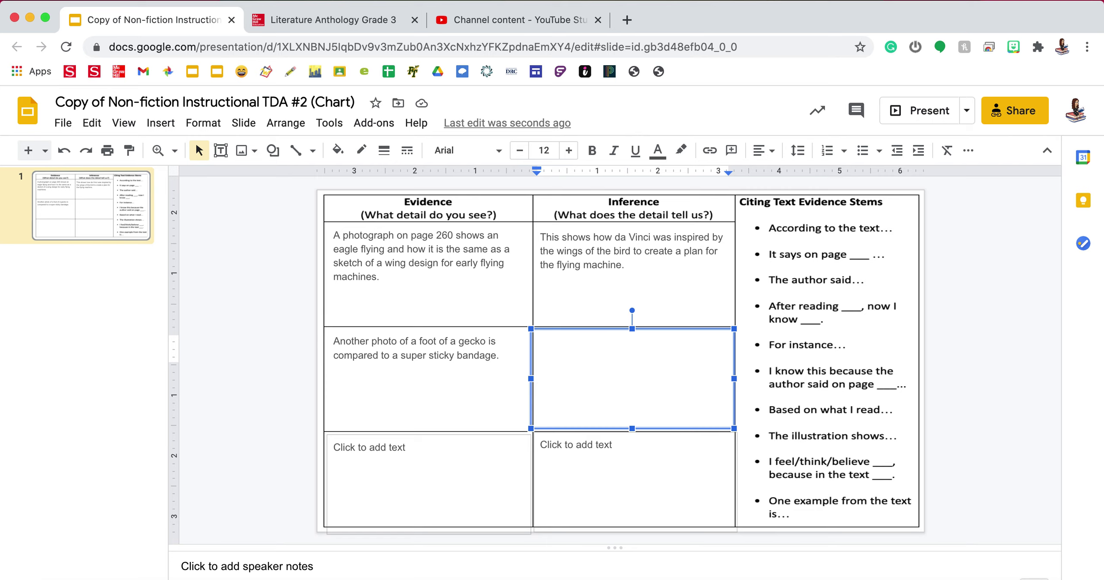
text(This shows gecko's fee)
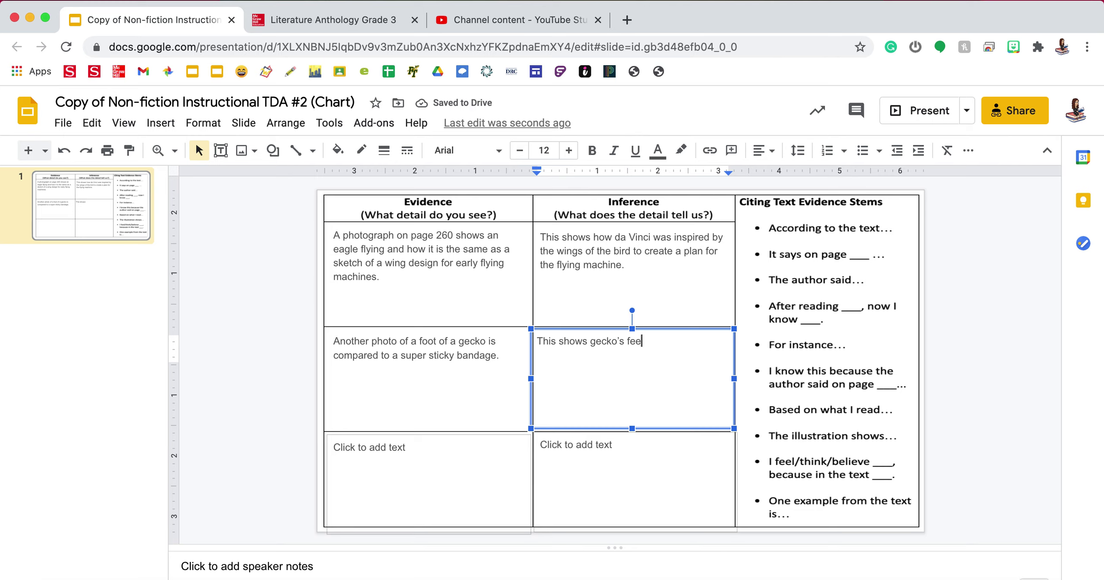
key(BackSpace)
key(BackSpace)
key(BackSpace)
text(sticky feet )
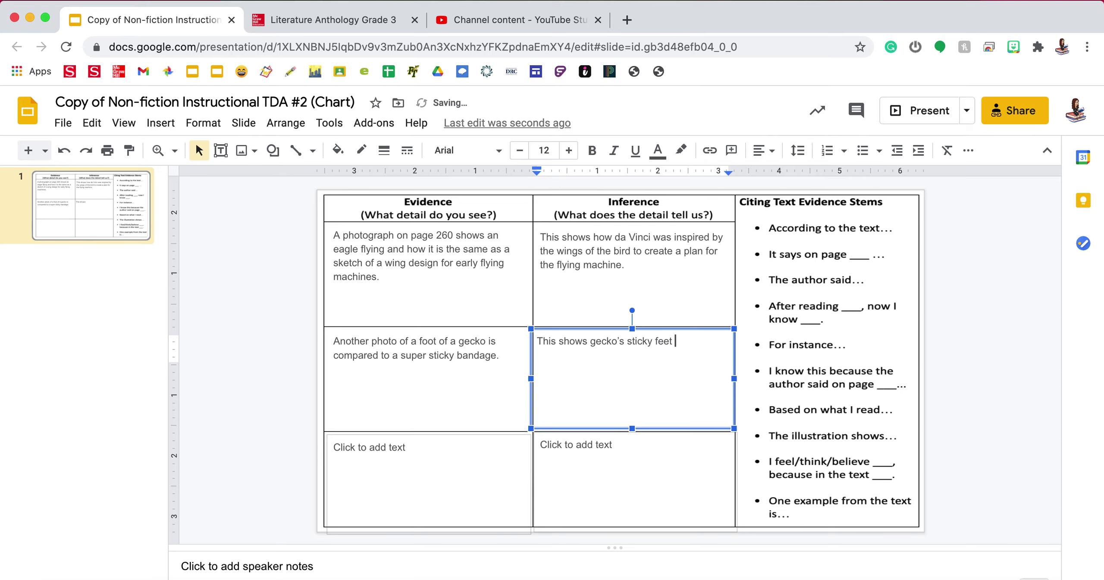
text(inspired inventors to create a new bandage )
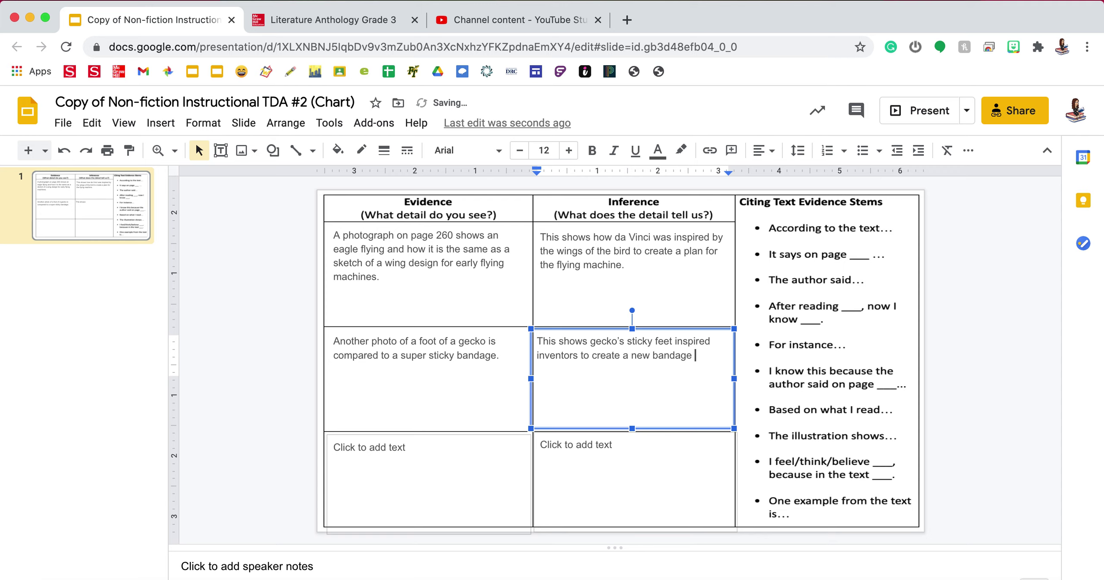
text(to be super sticky.)
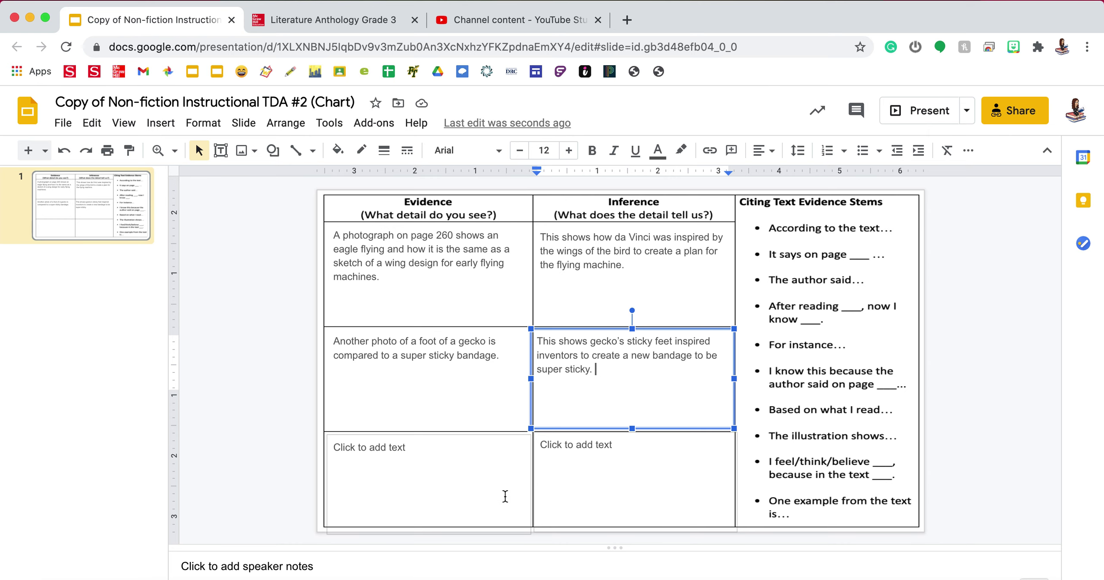
Examine pages 266 and 267 of the Literature Anthology for another inspiration-and-idea photo pair and return to the chart
click(328, 23)
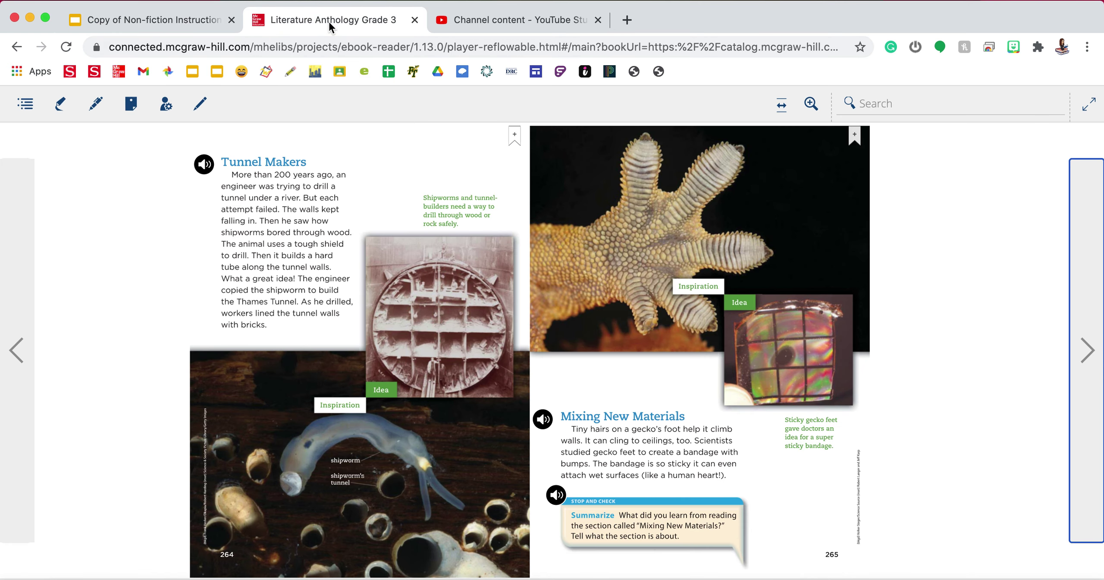
click(1086, 341)
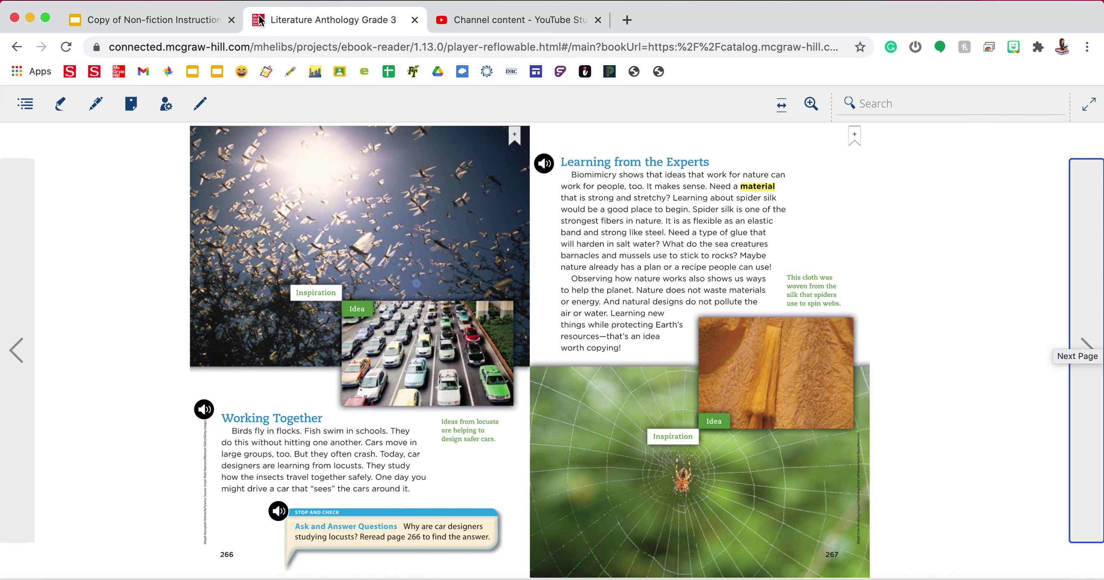
click(124, 25)
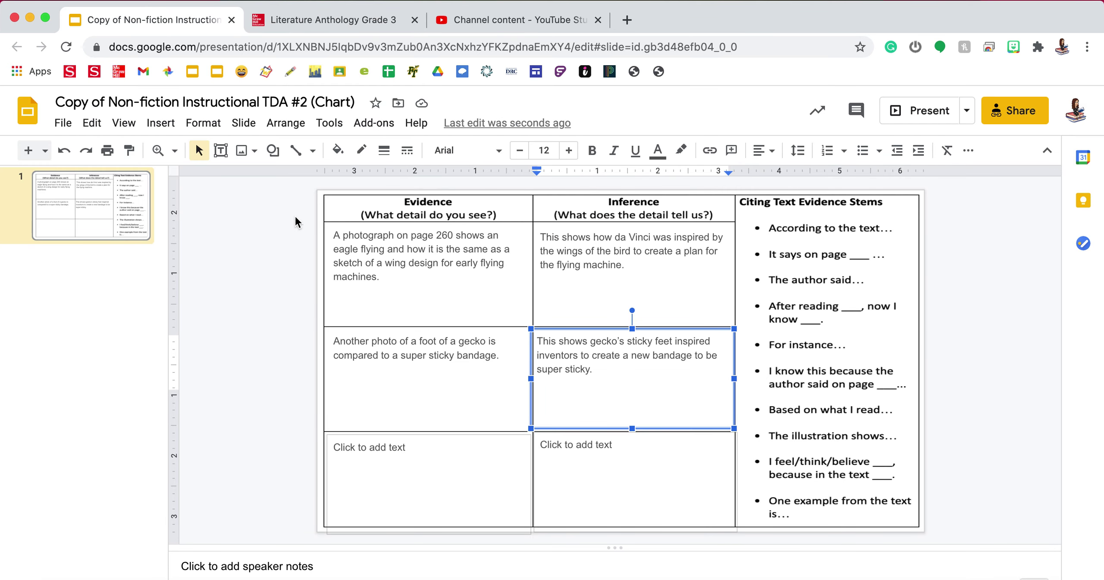